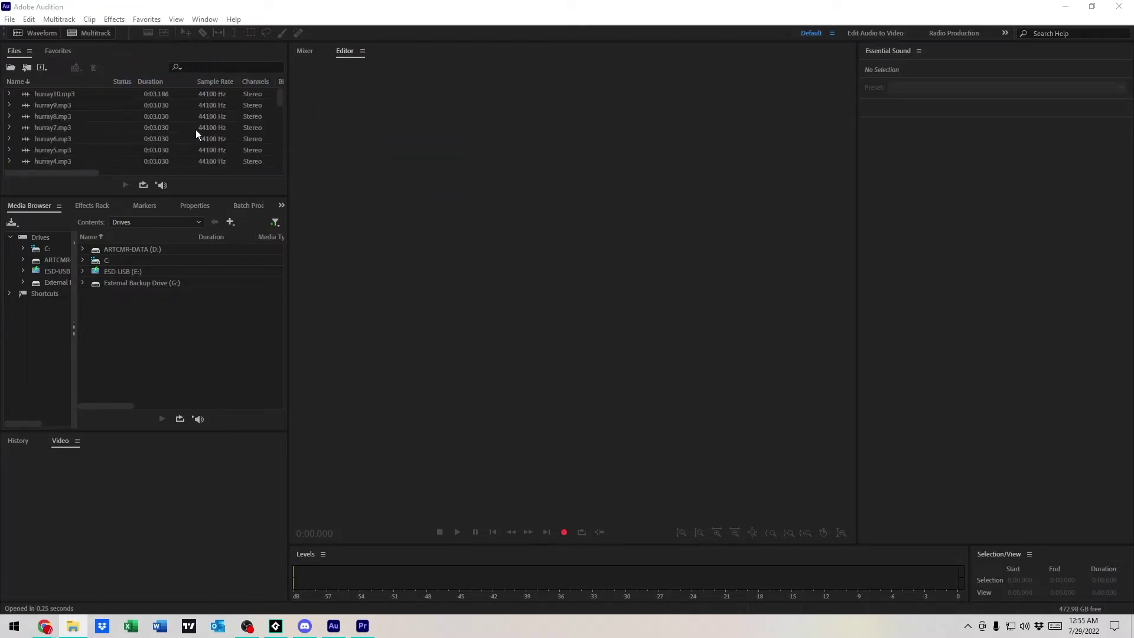
scroll(204, 126, down, 3)
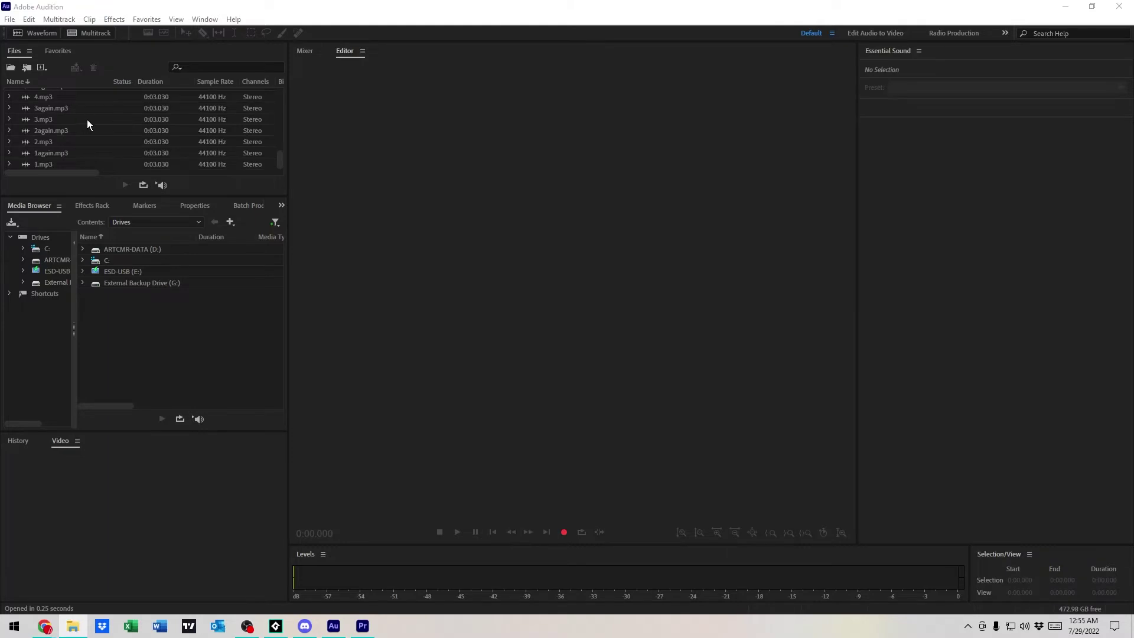
scroll(87, 120, up, 5)
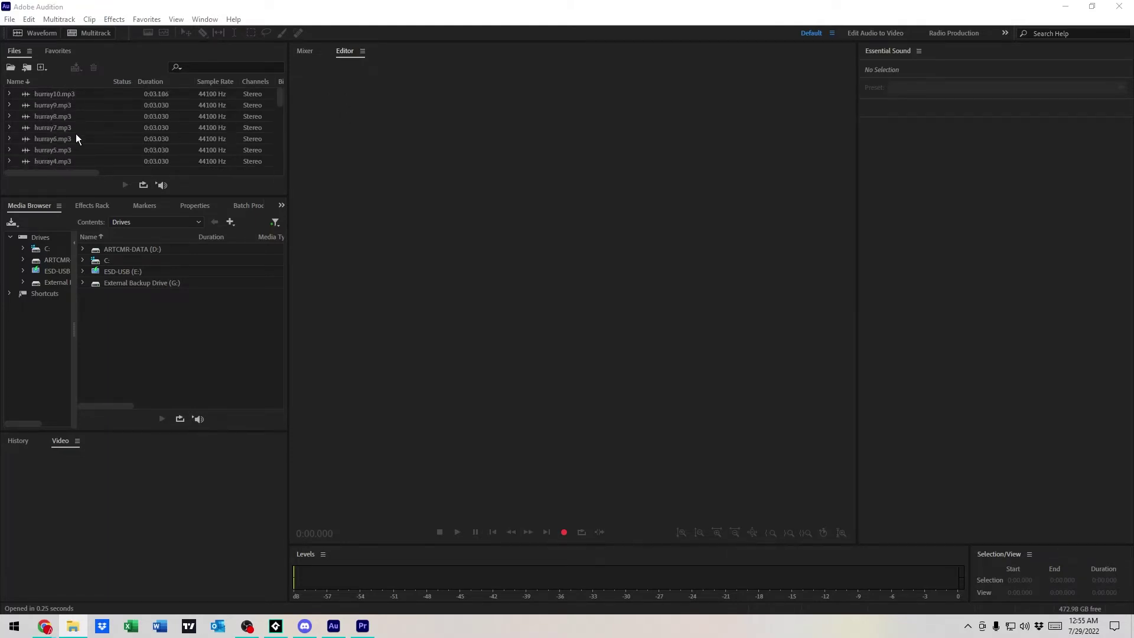
Show the Batch Process panel from the Window menu
click(146, 18)
mouse_move(205, 19)
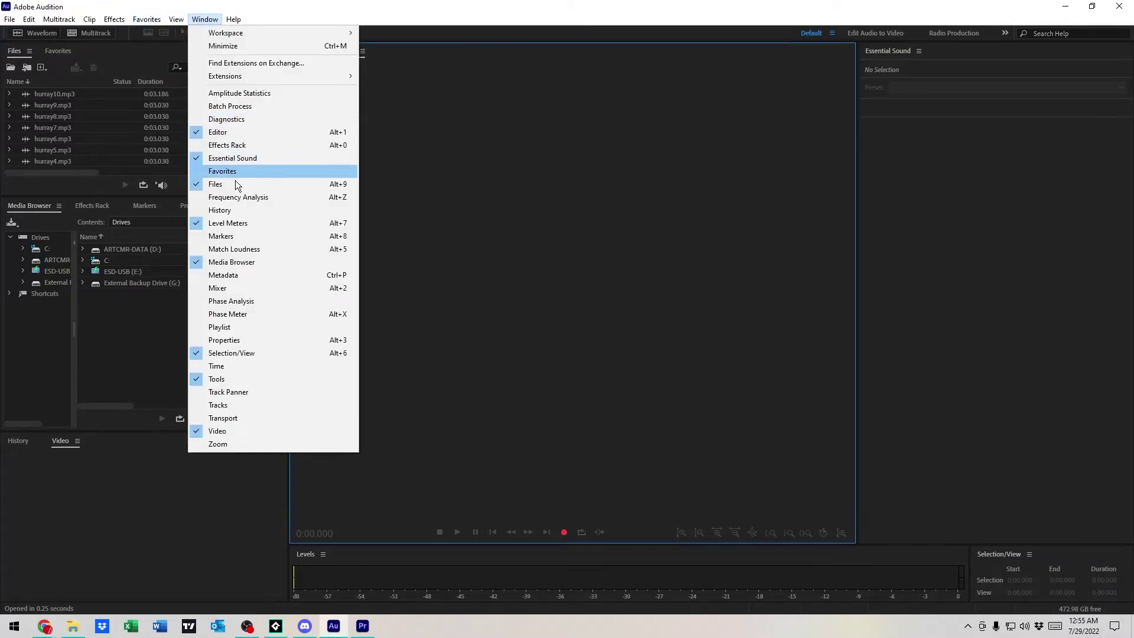
click(248, 106)
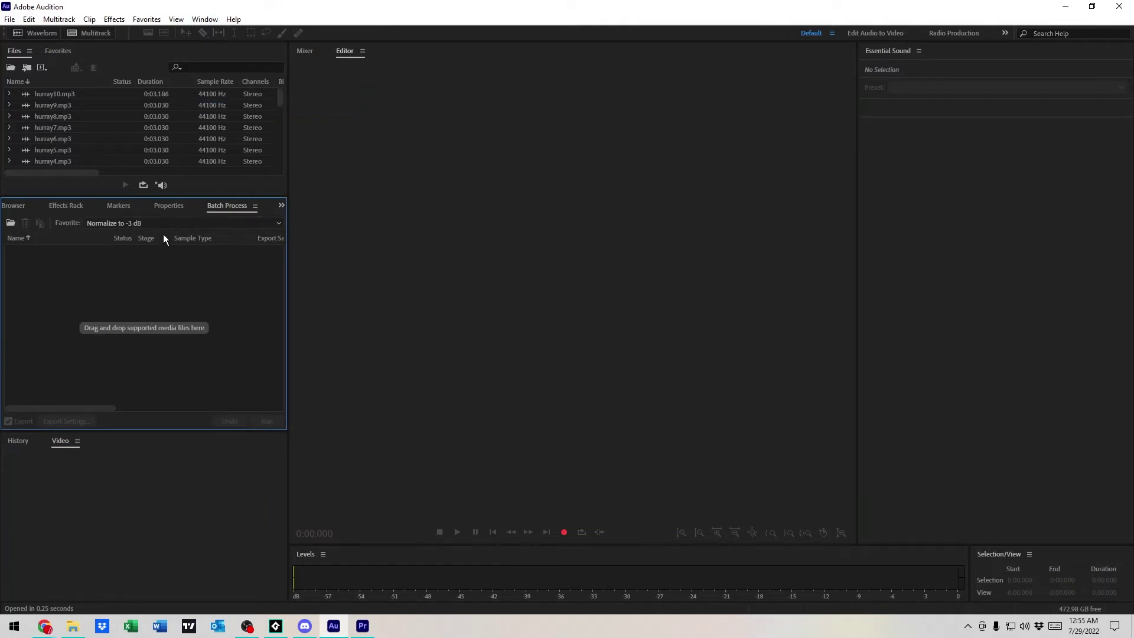
Select every opened numbers sound file and add them all to the batch queue
click(181, 105)
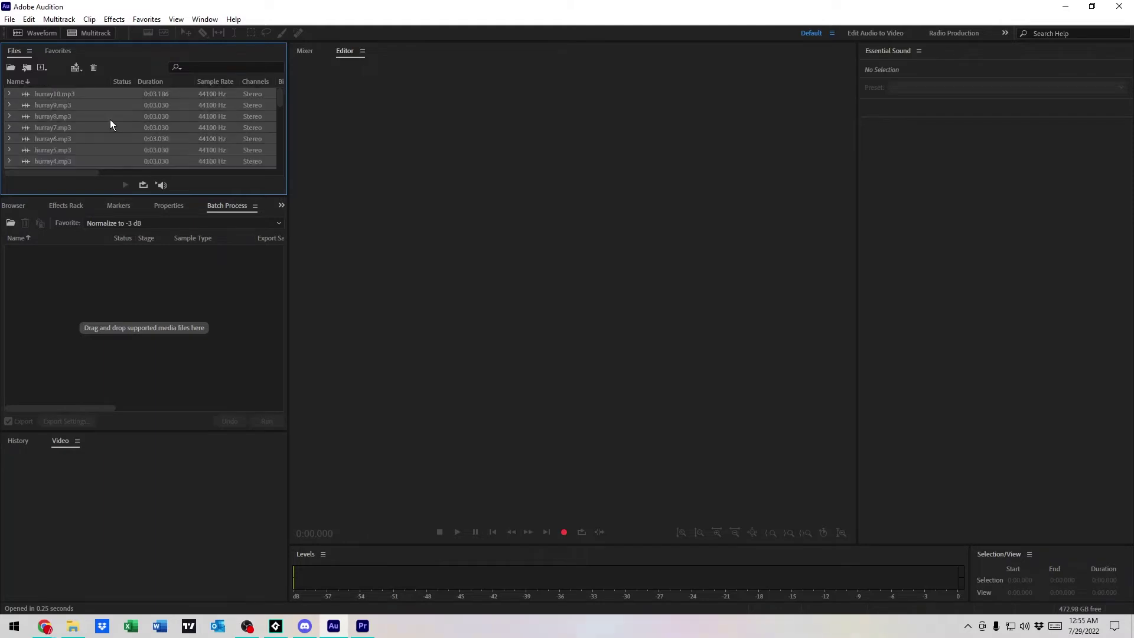
shift+click(147, 162)
click(184, 127)
key(ctrl+a)
drag(130, 127, 131, 283)
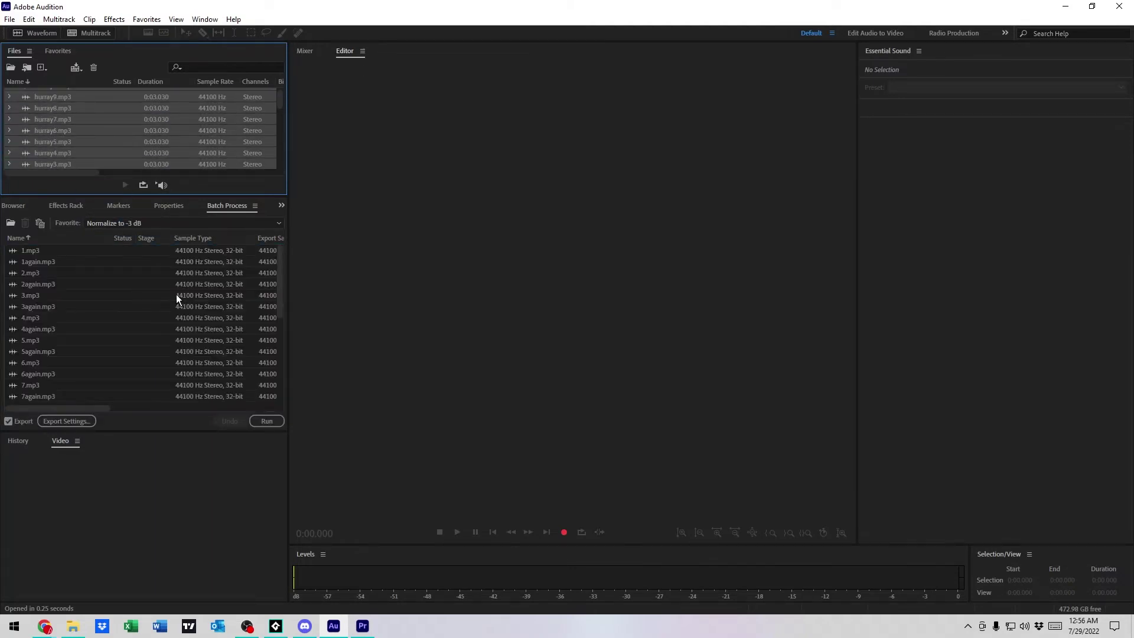
scroll(207, 286, down, 5)
scroll(206, 286, up, 5)
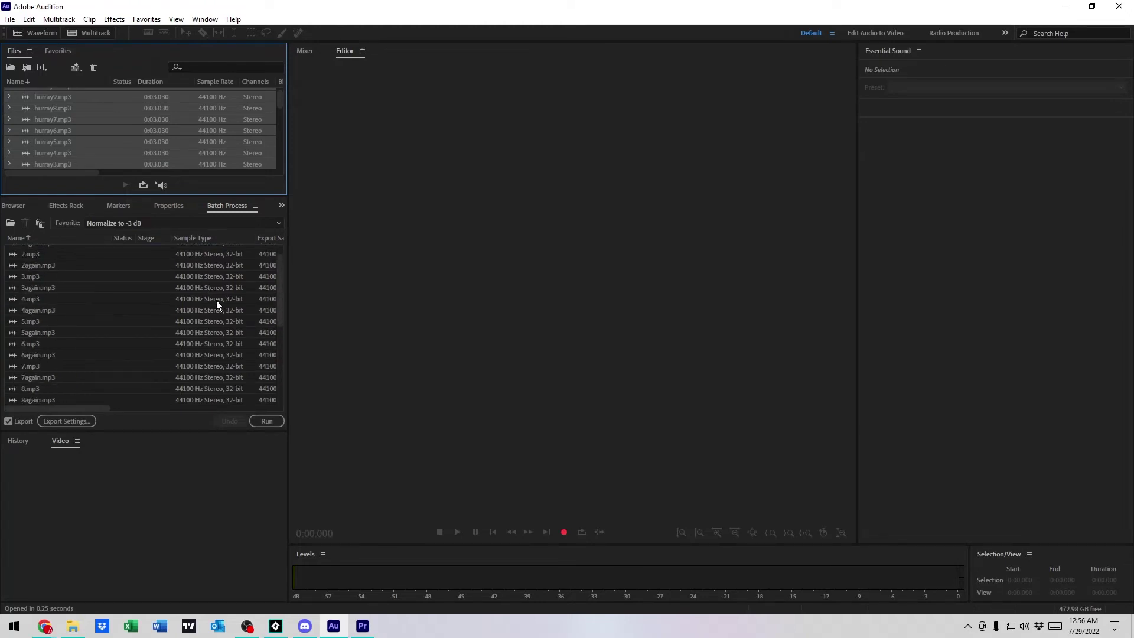
Choose the 'Normalize to -3 dB' favorite as the batch effect
click(215, 222)
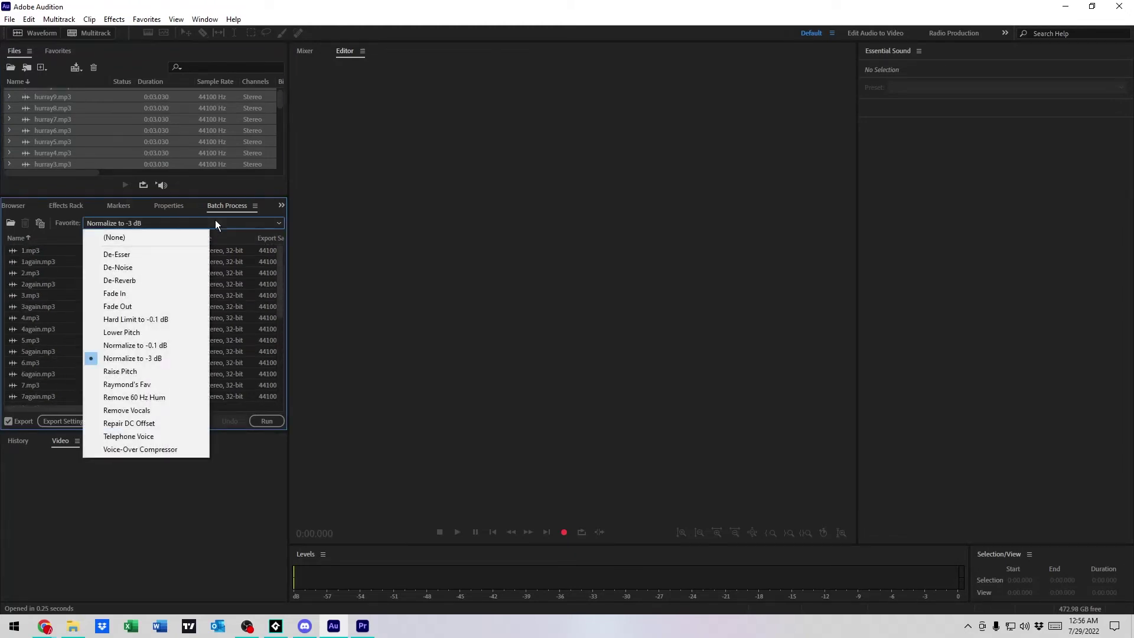
click(157, 358)
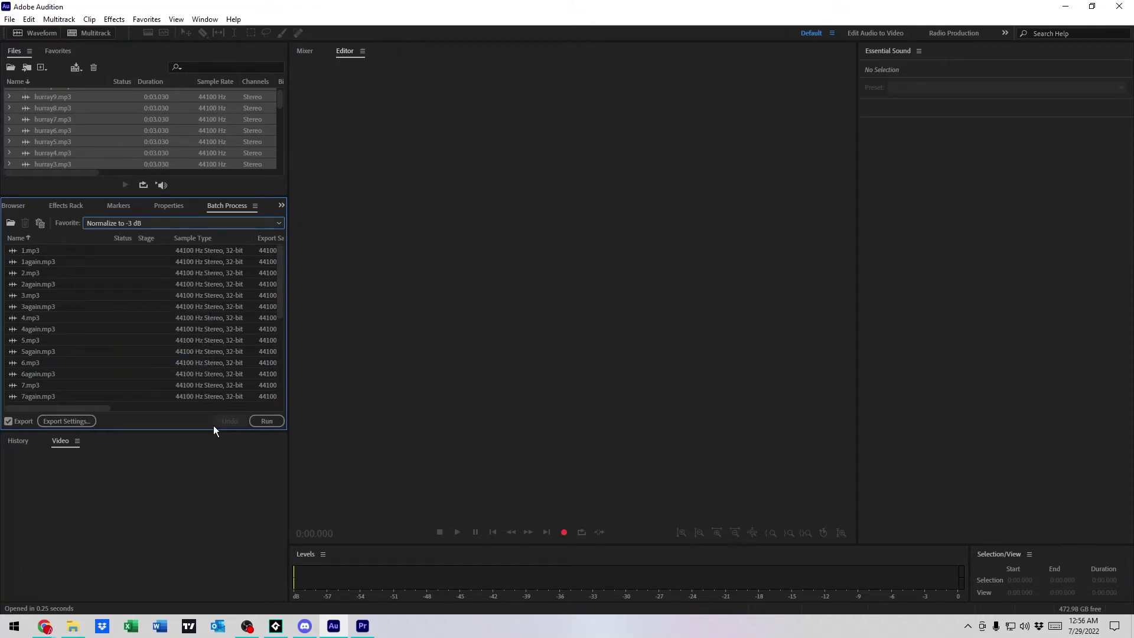
click(199, 459)
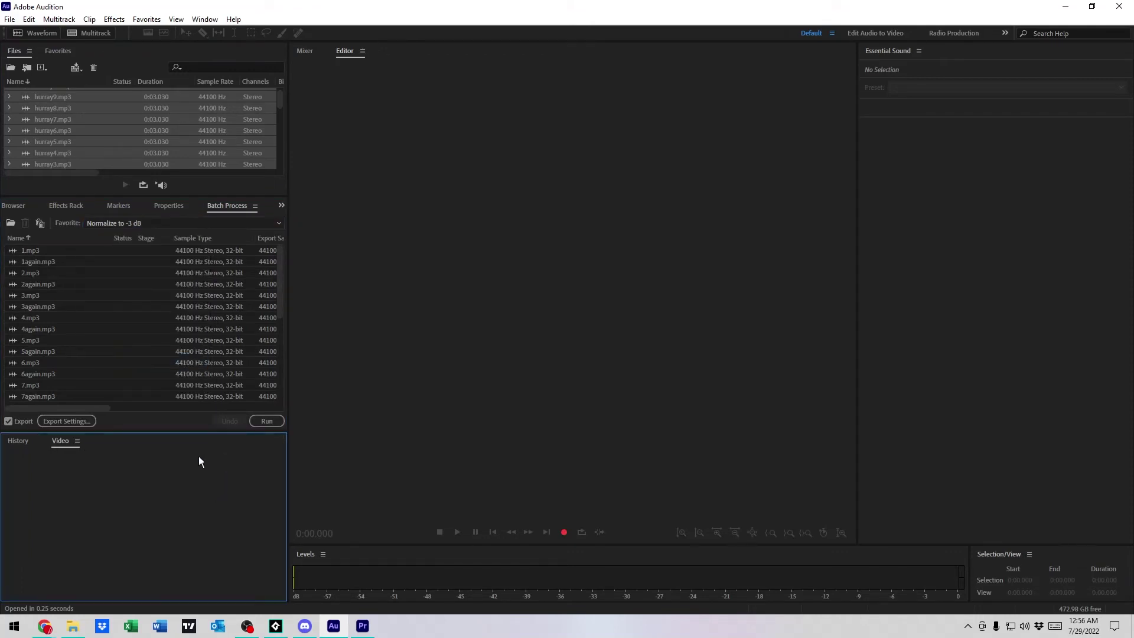
Set the batch export location to the numbers folder inside Sounds and confirm the settings
click(76, 423)
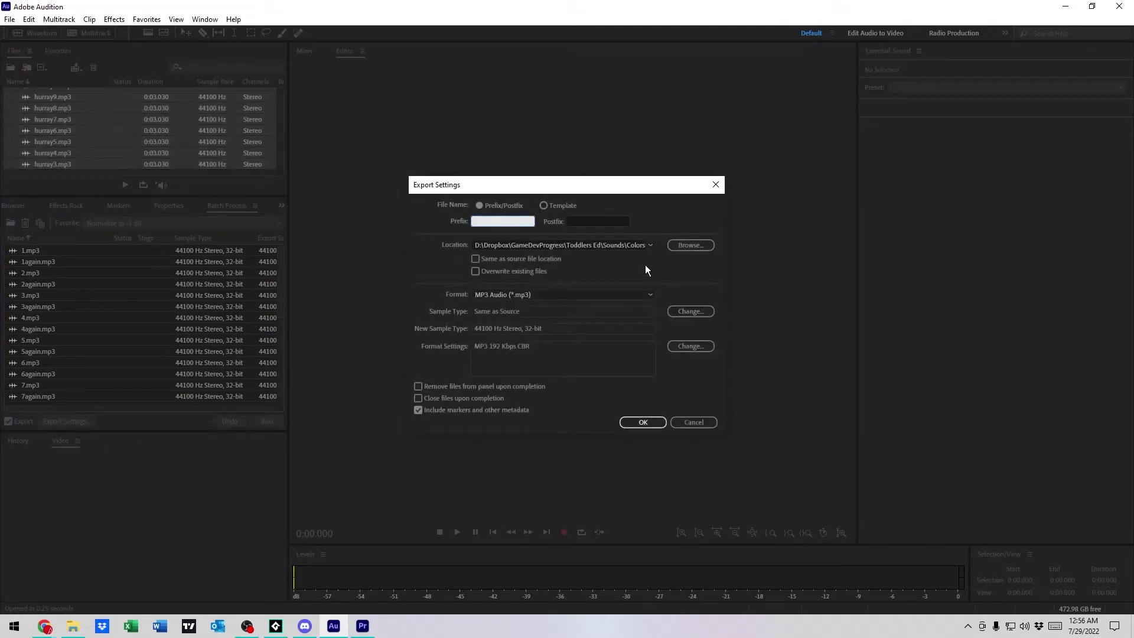
click(681, 243)
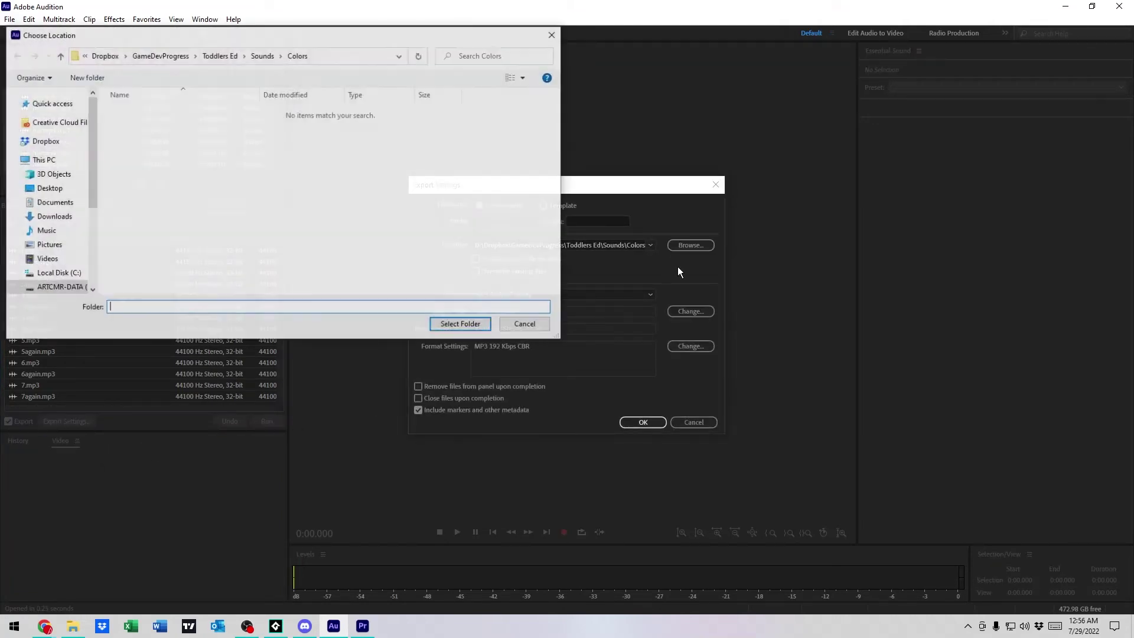
click(262, 55)
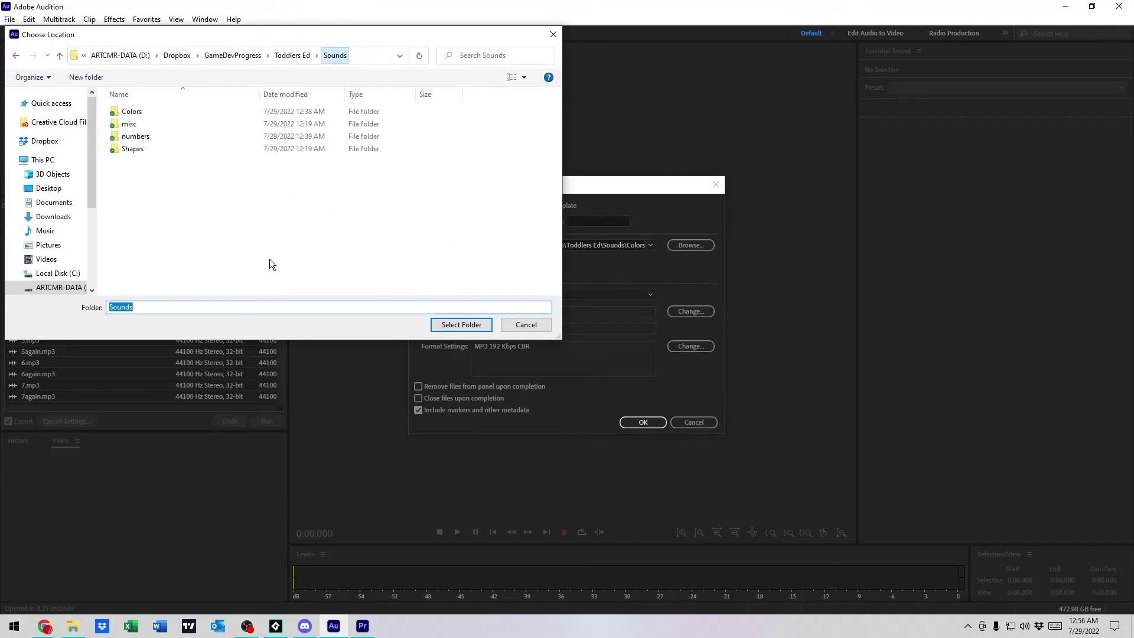
double_click(181, 137)
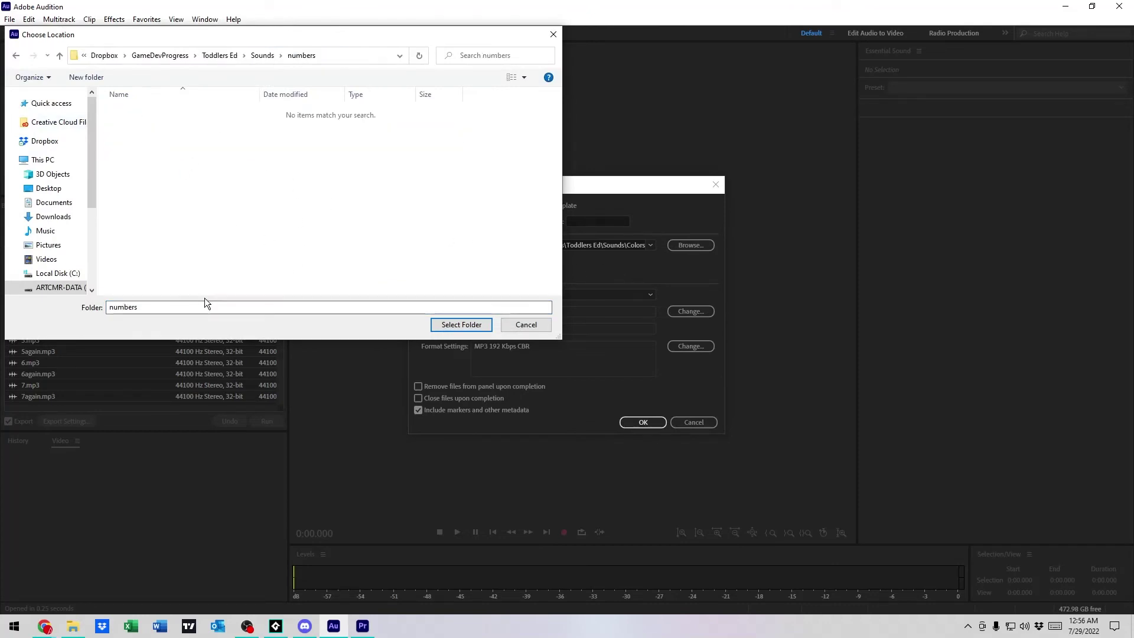
click(470, 324)
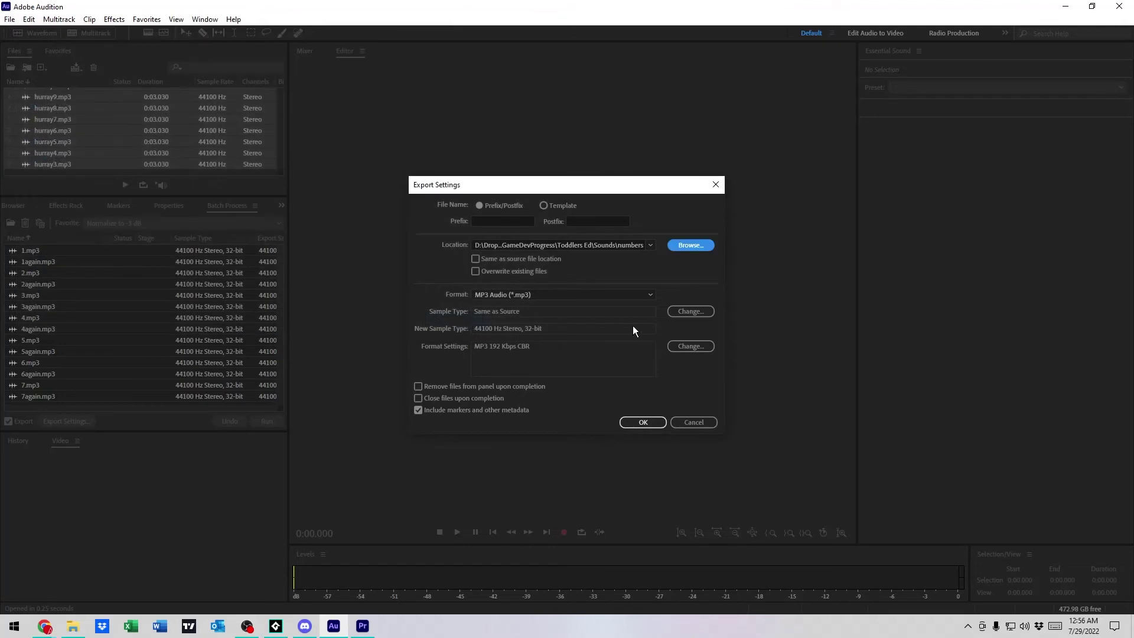
click(638, 422)
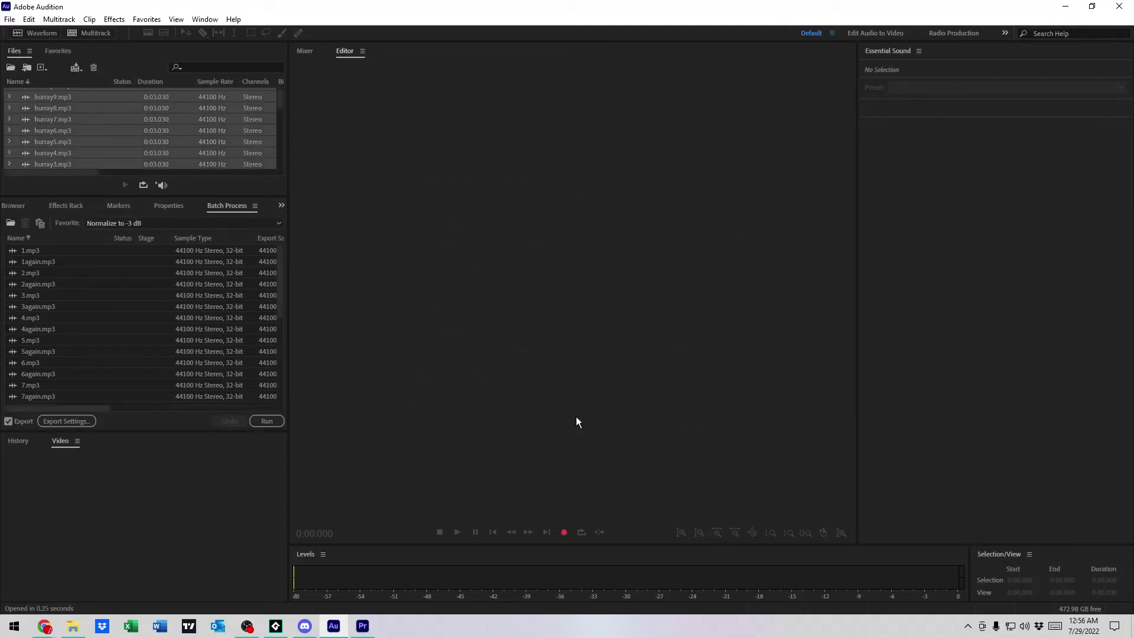
Run the batch so every queued numbers file is normalized, exported and marked Done
click(269, 422)
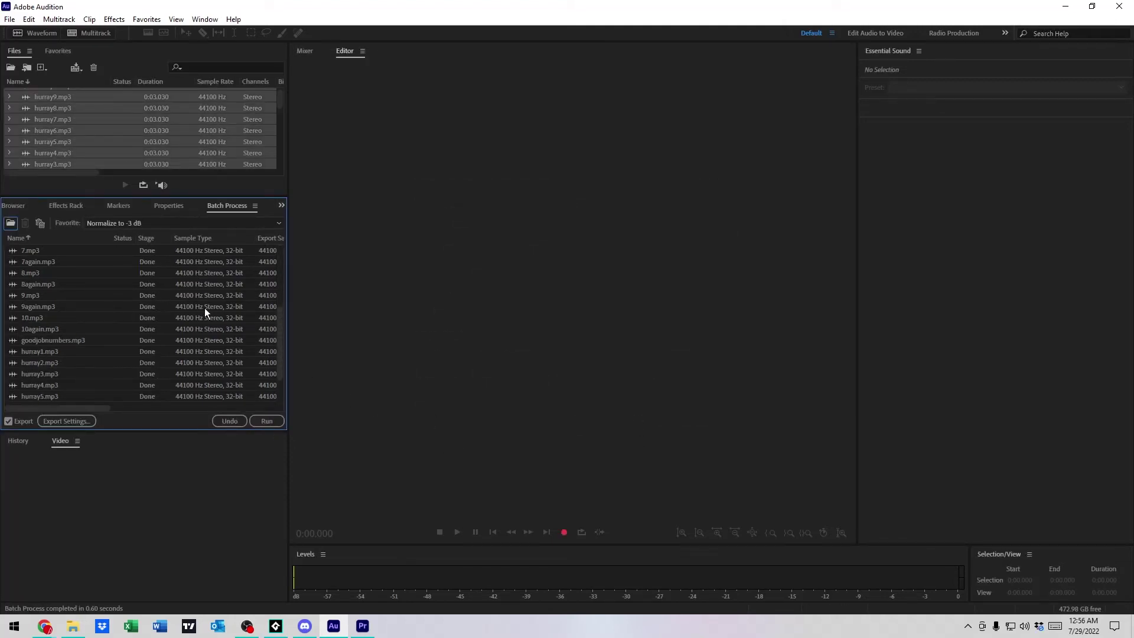
scroll(205, 307, down, 5)
scroll(200, 312, up, 5)
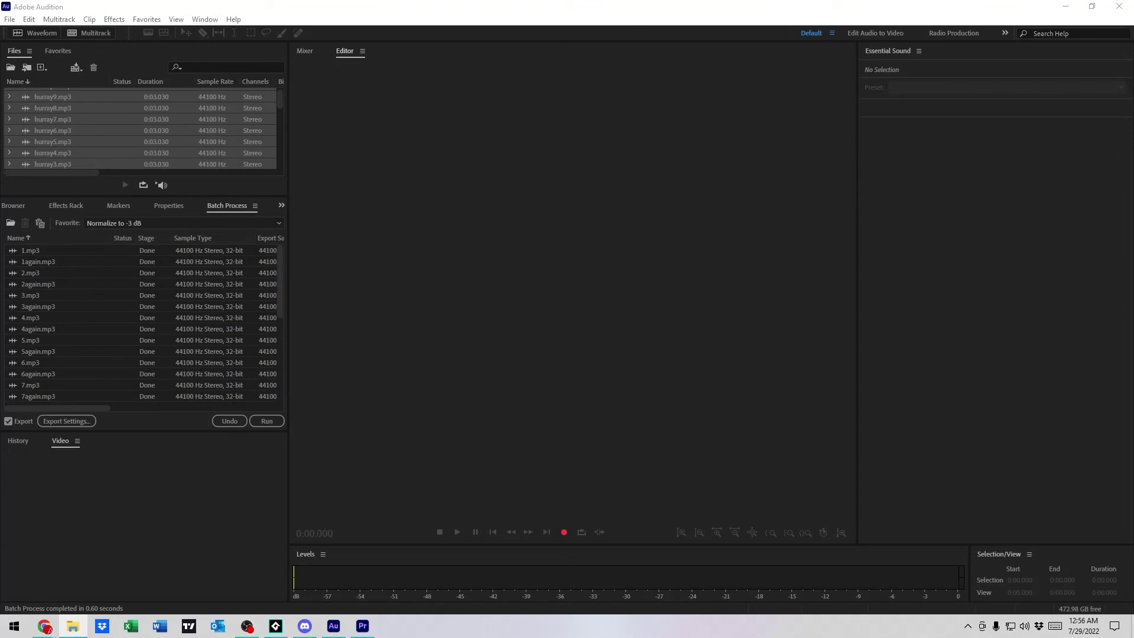
click(514, 396)
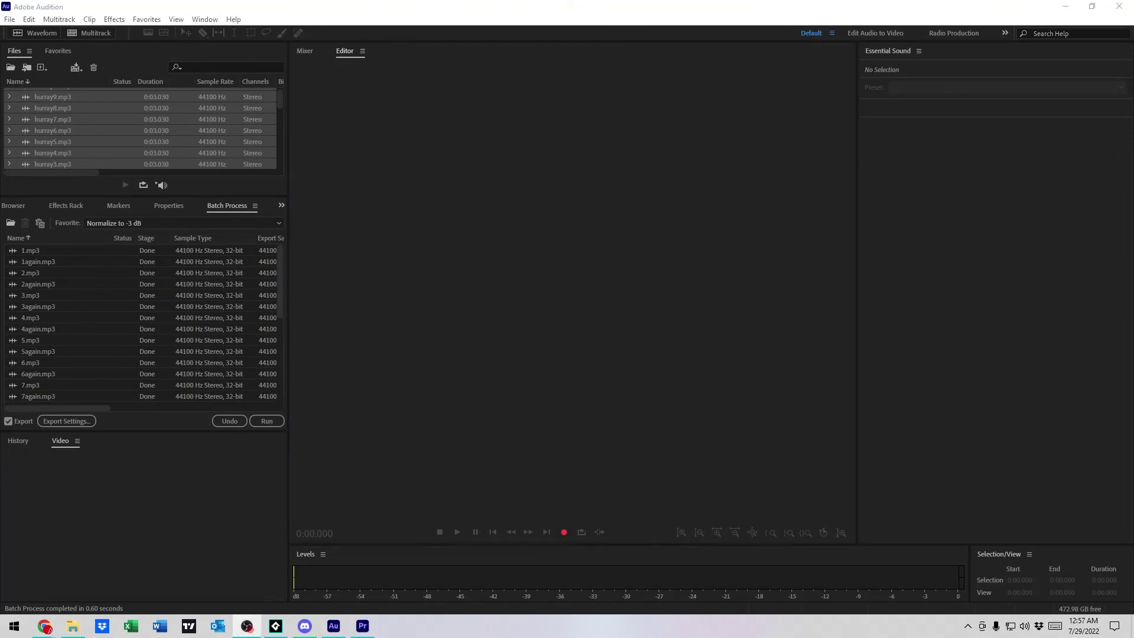